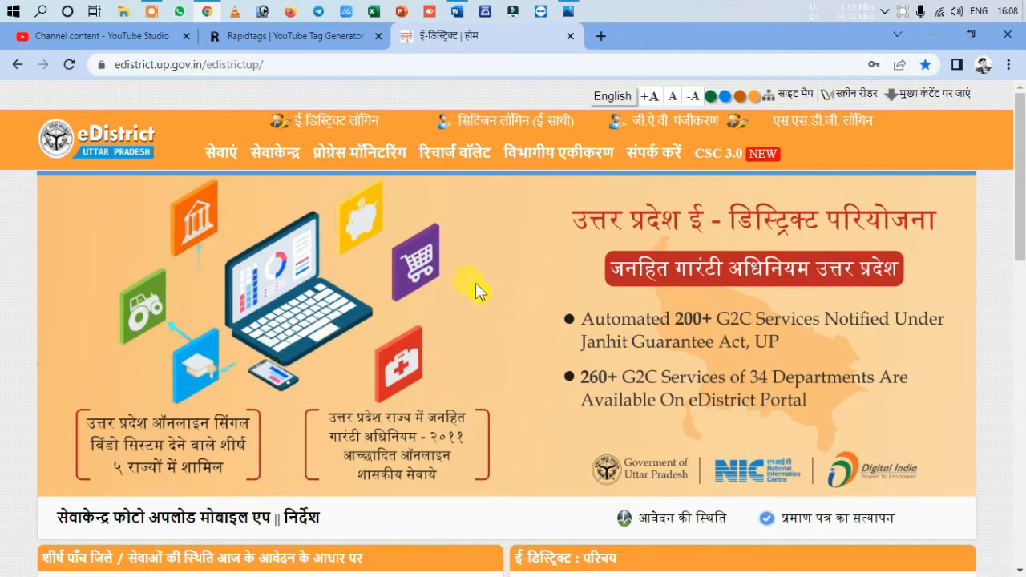
Open the self-declaration form (स्वप्रमाणित घोषणा पत्र) PDF linked on the eDistrict home page
scroll(488, 353, "down", 5)
scroll(489, 352, "down", 4)
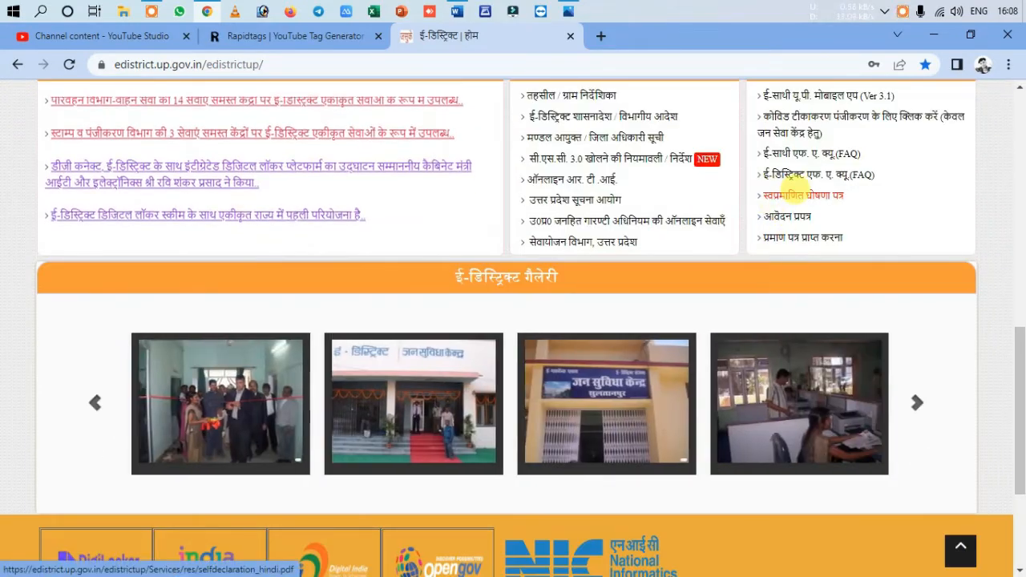
left_click(802, 198)
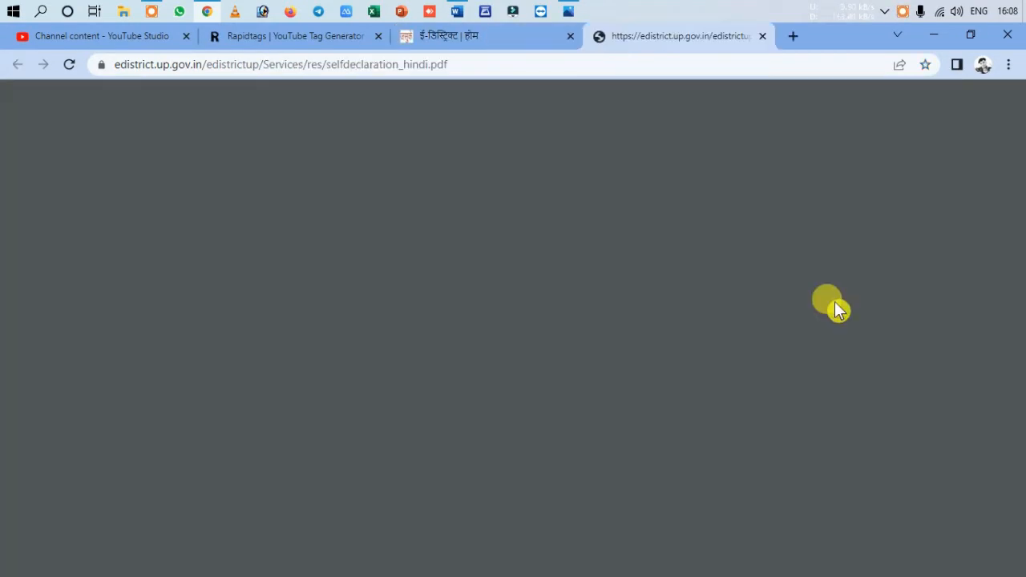
Read through the self-declaration form and go back to the eDistrict home page
scroll(633, 358, "down", 5)
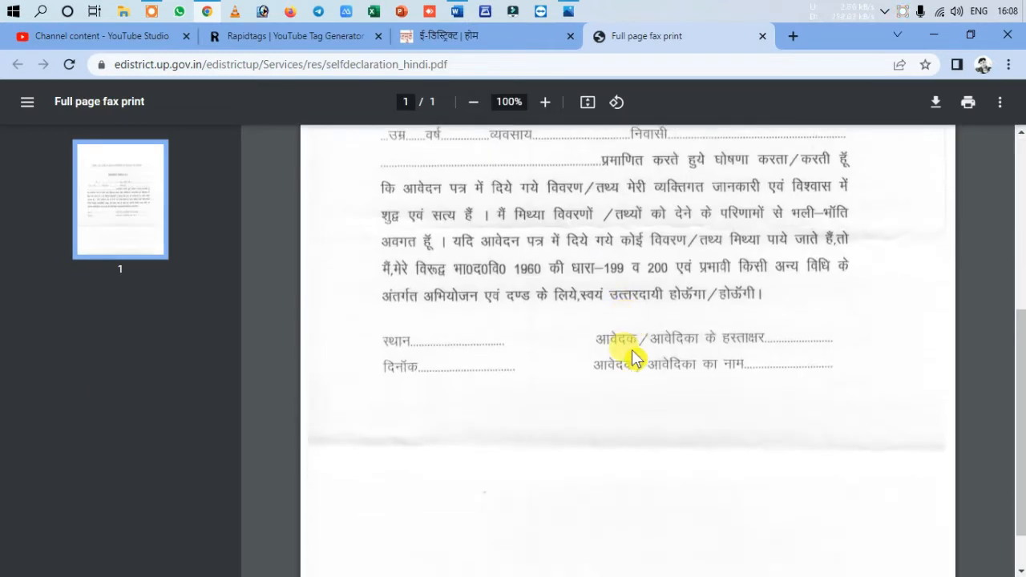
scroll(634, 359, "up", 5)
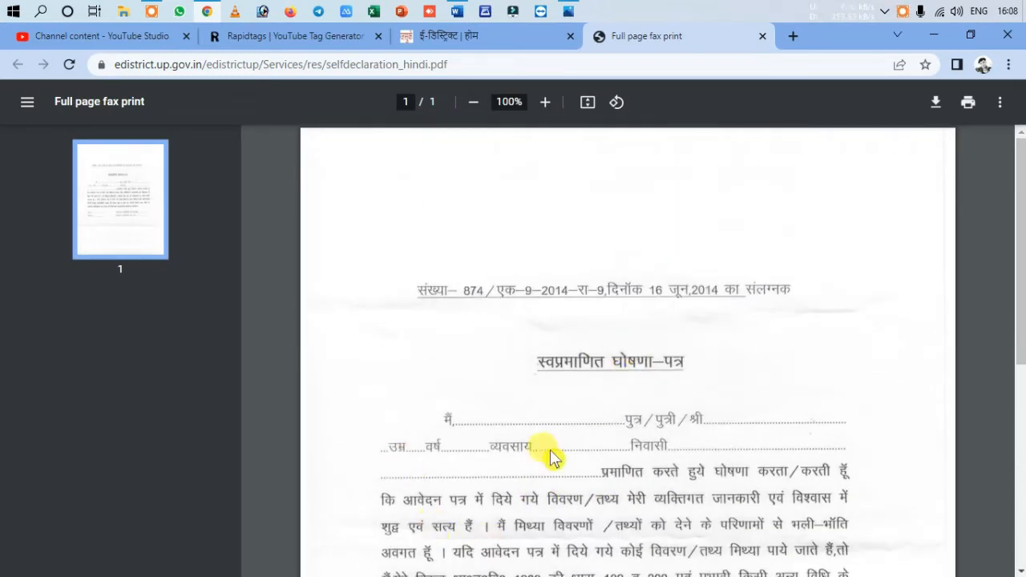
scroll(550, 454, "down", 3)
scroll(550, 458, "down", 2)
scroll(549, 458, "up", 6)
left_click(470, 41)
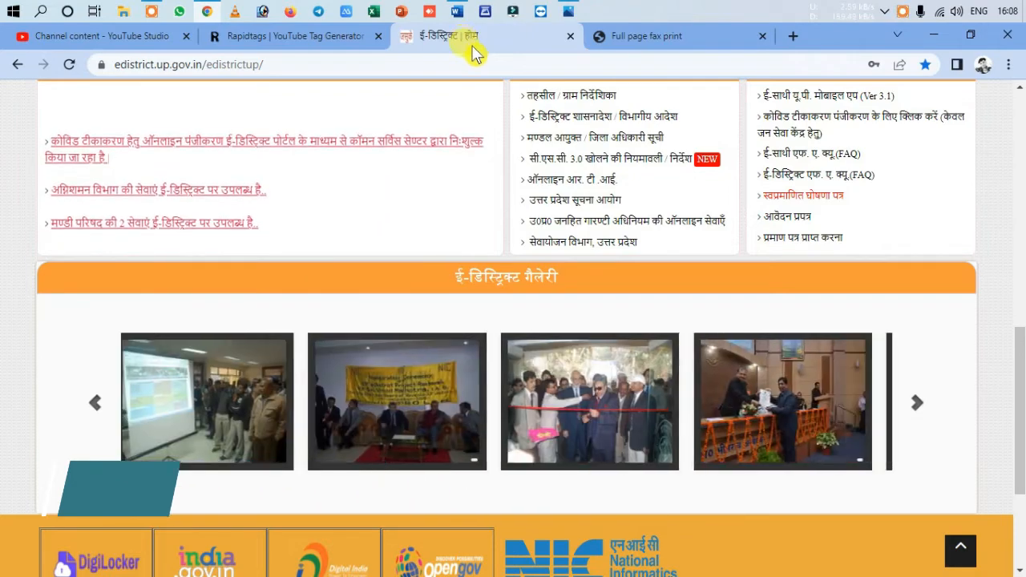
scroll(594, 260, "up", 8)
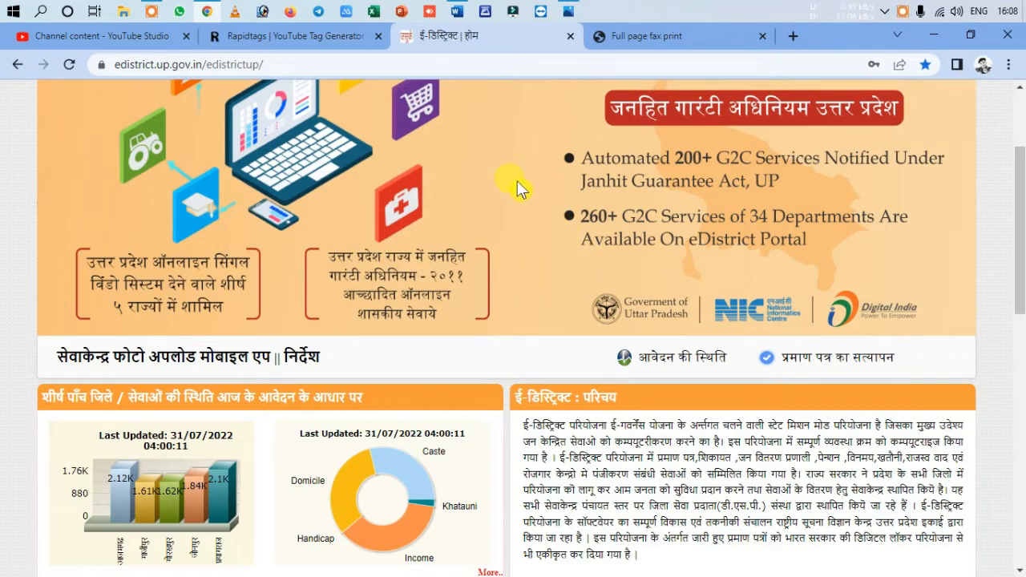
Switch to Word and examine both copies of the Pradhan residence/caste certificate in the "pradhan nivas" document
left_click(459, 11)
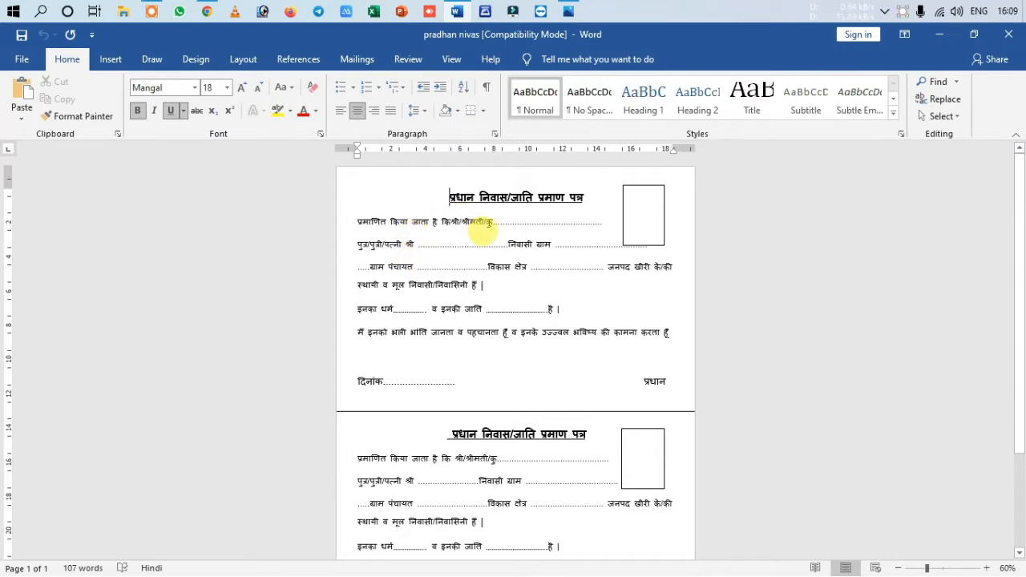
scroll(481, 233, "up", 5)
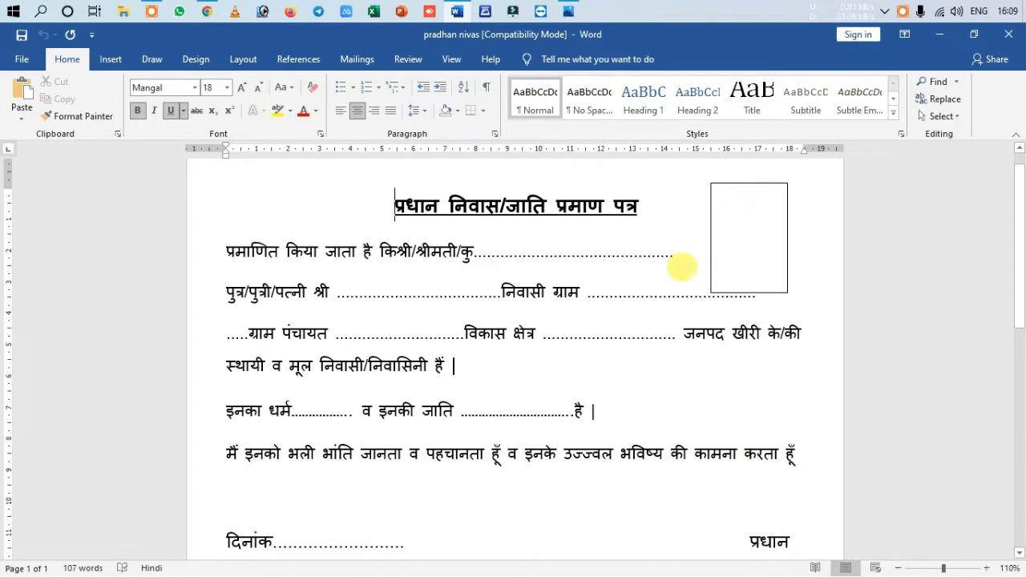
scroll(609, 301, "down", 3)
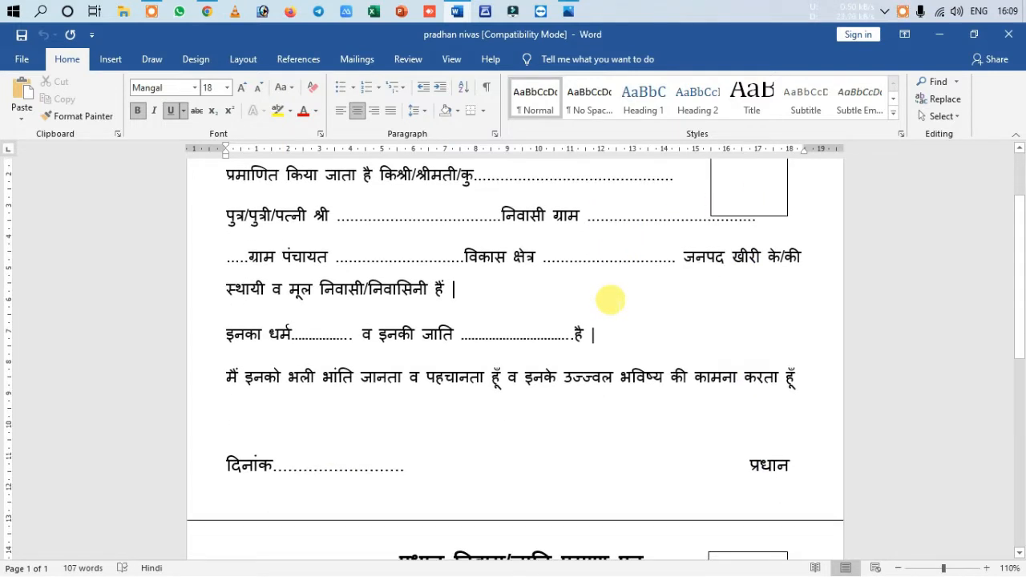
scroll(580, 385, "up", 3)
scroll(580, 386, "up", 1)
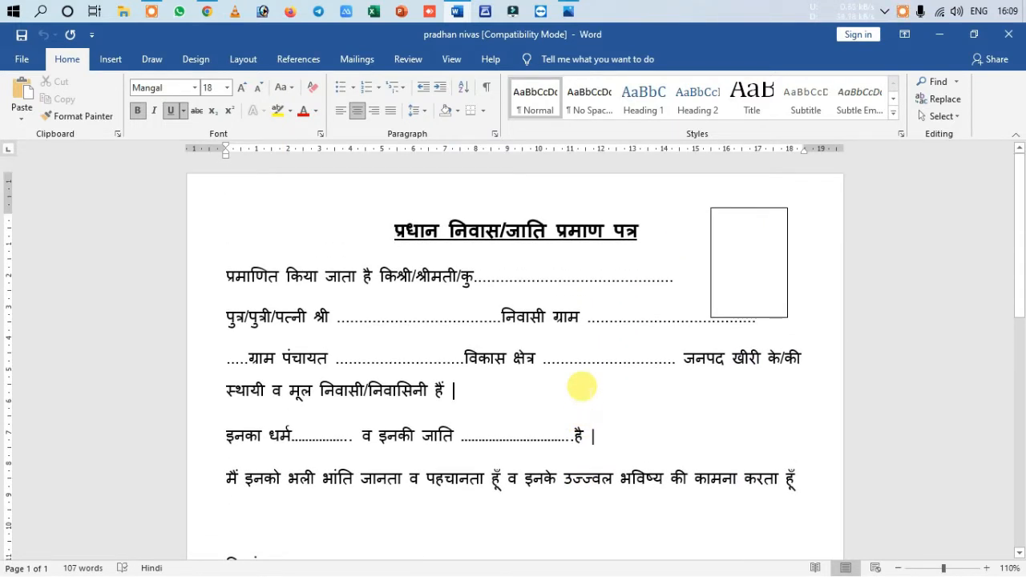
scroll(581, 387, "down", 9)
scroll(581, 393, "down", 12)
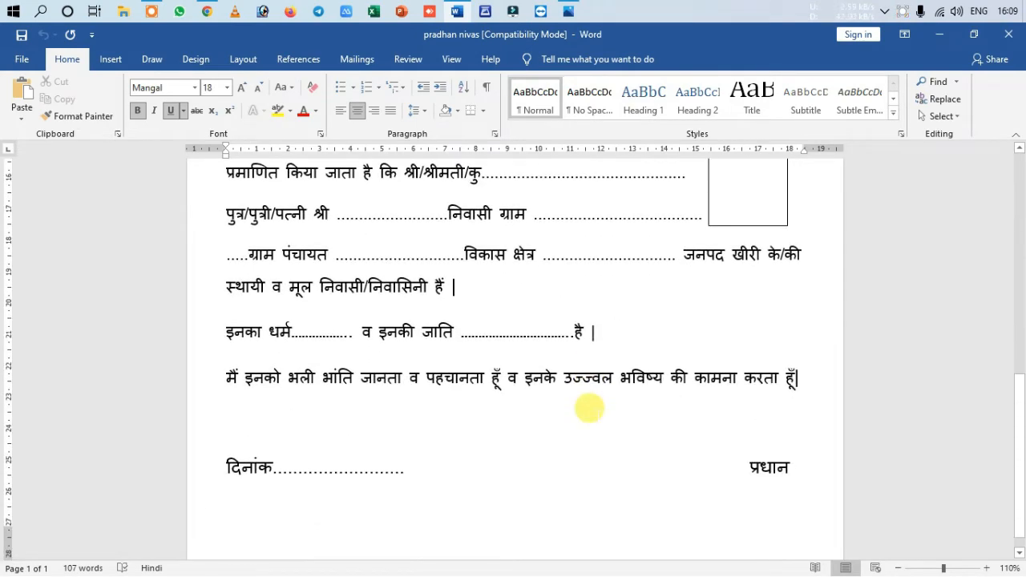
scroll(589, 409, "down", 5)
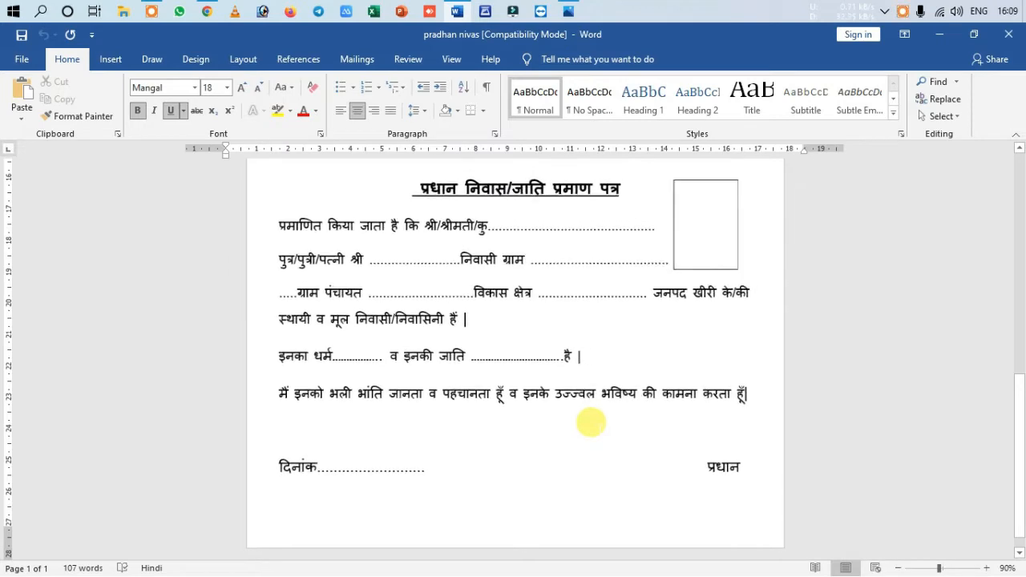
key("ctrl+Home")
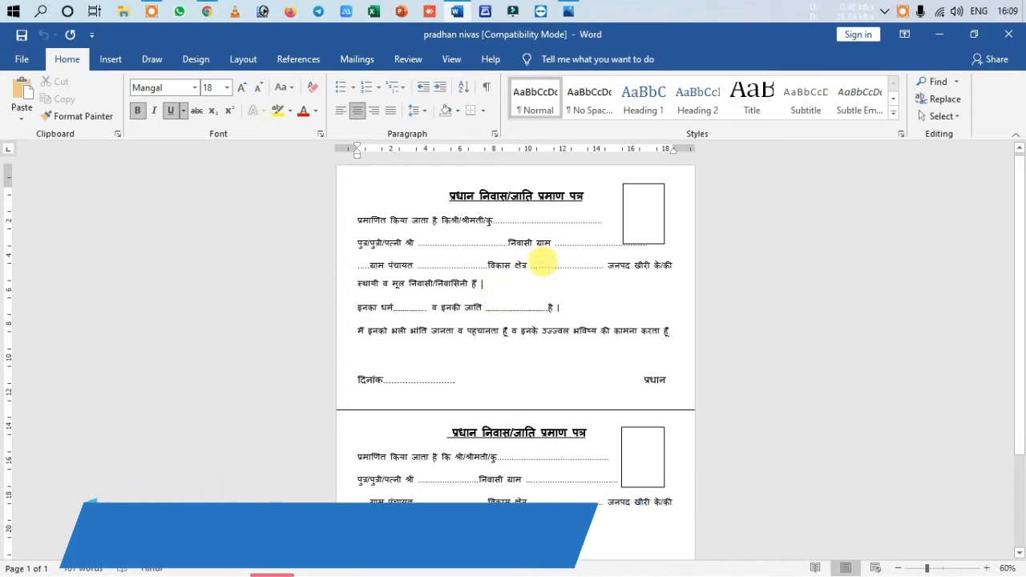
Switch back to Chrome and view the self-declaration PDF again
left_click(207, 11)
left_click(650, 35)
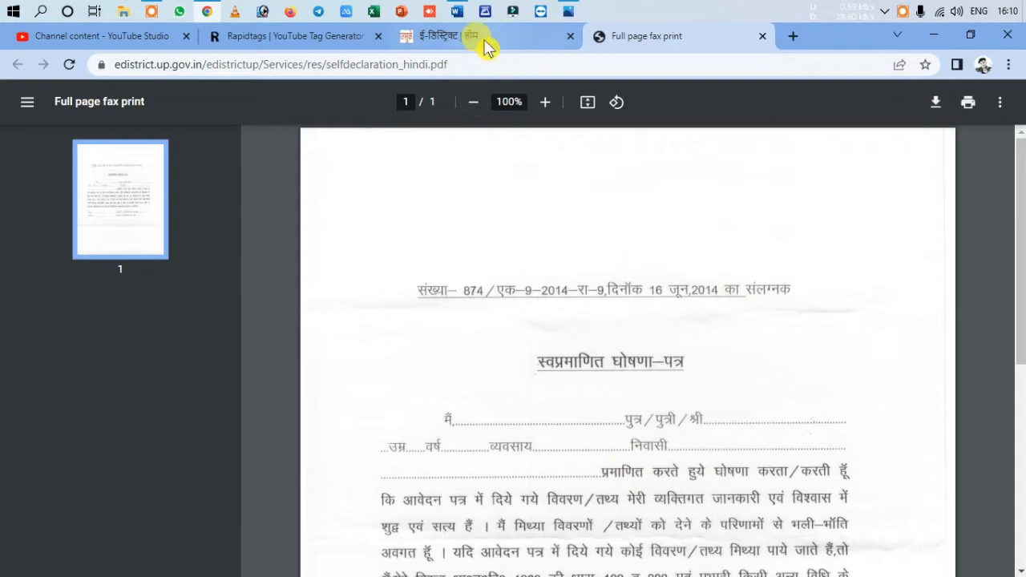
Switch to Word, open the recent document "pradhan nivas gh" and look over its certificate and self-declaration sections
left_click(456, 12)
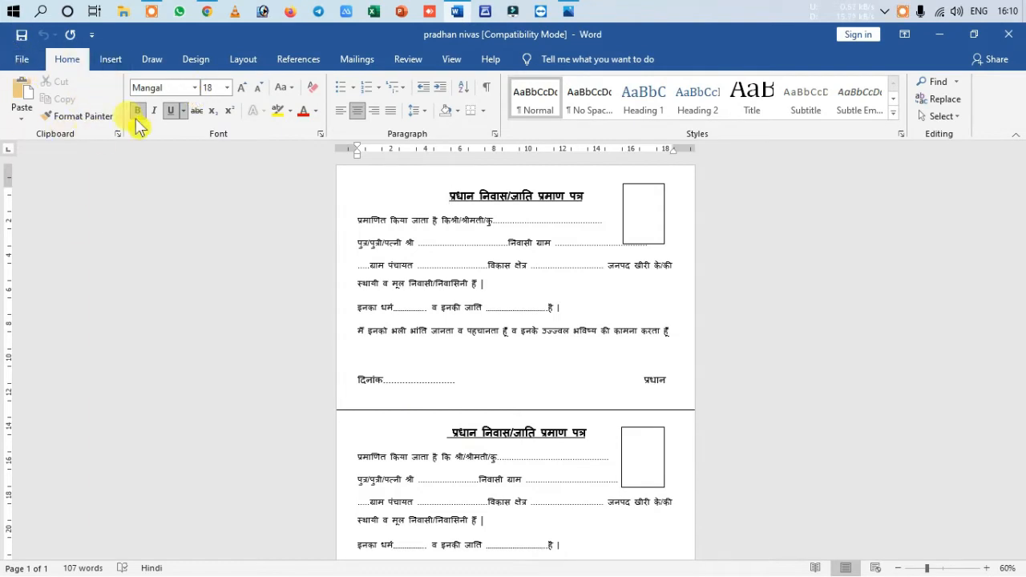
left_click(20, 59)
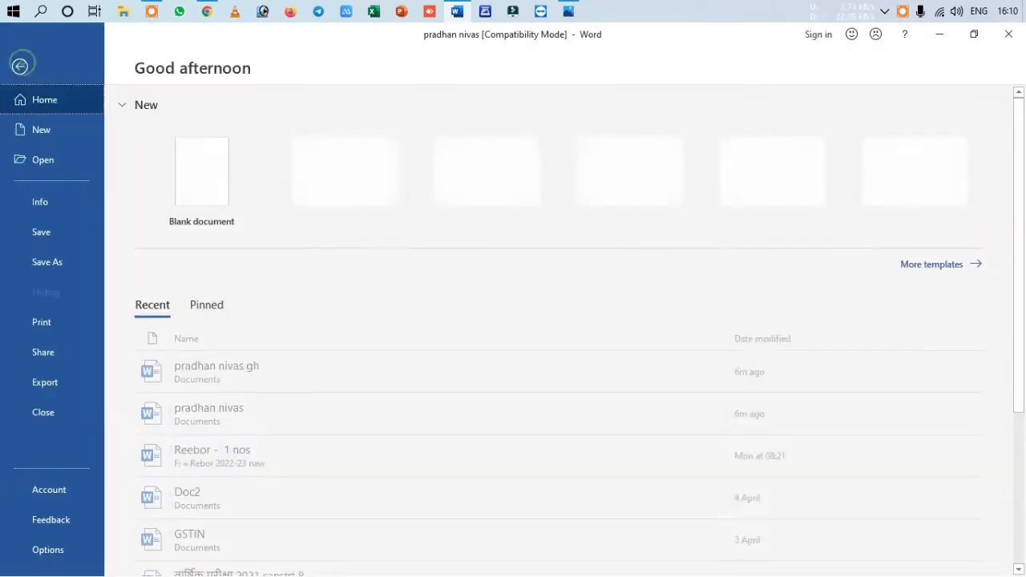
left_click(287, 375)
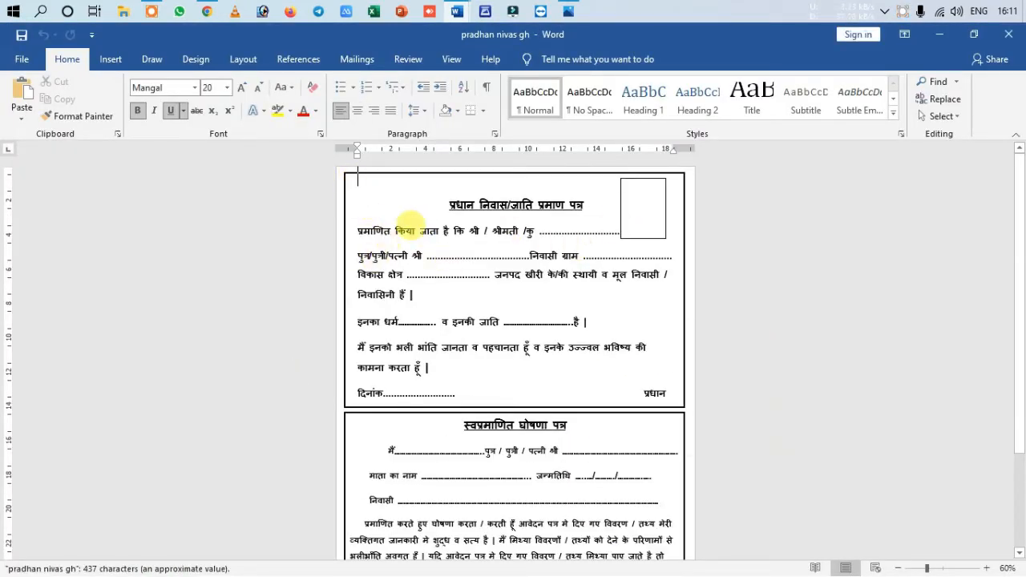
scroll(556, 280, "down", 3)
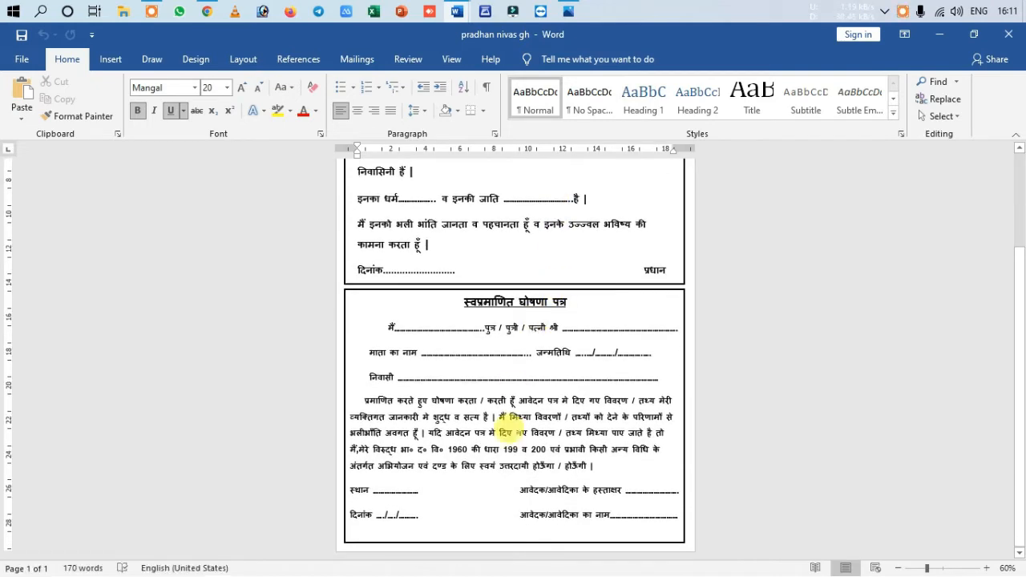
scroll(514, 425, "up", 3)
scroll(498, 403, "up", 4)
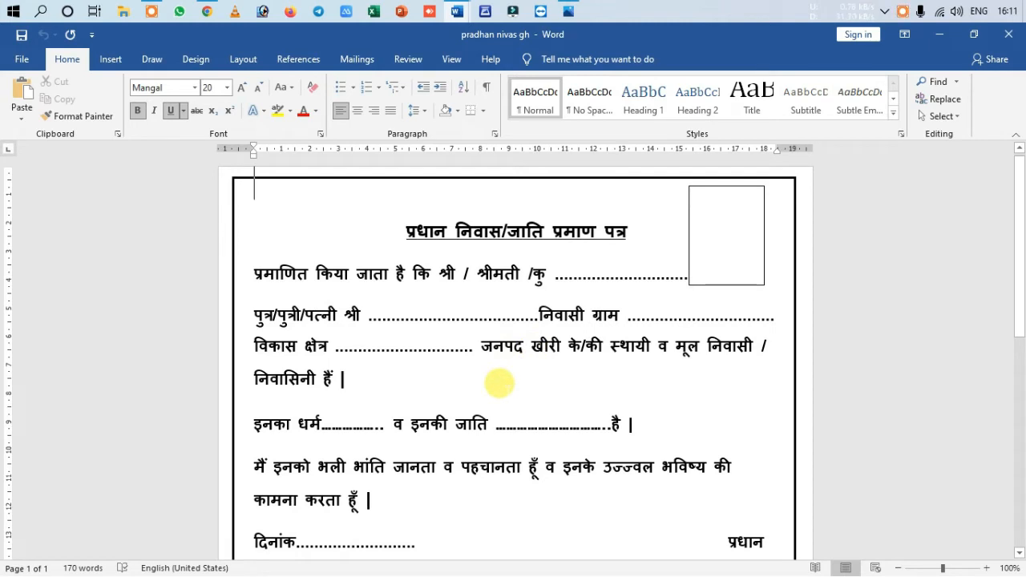
Replace the district name खीरी after जनपद in the certificate with a dotted blank line
scroll(499, 383, "down", 1)
left_click(562, 301)
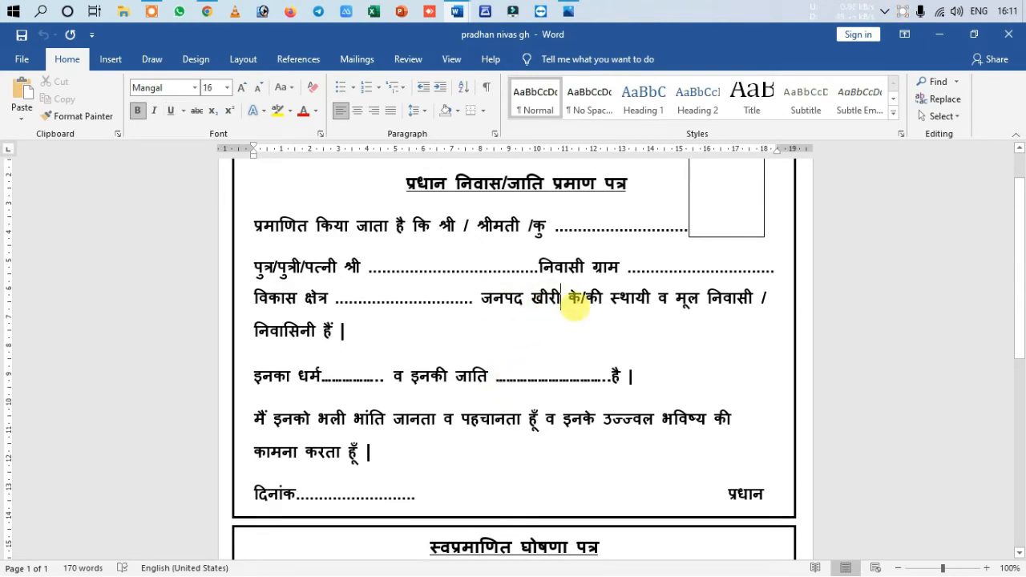
key("BackSpace")
key("BackSpace")
key("BackSpace")
key("BackSpace")
key("BackSpace")
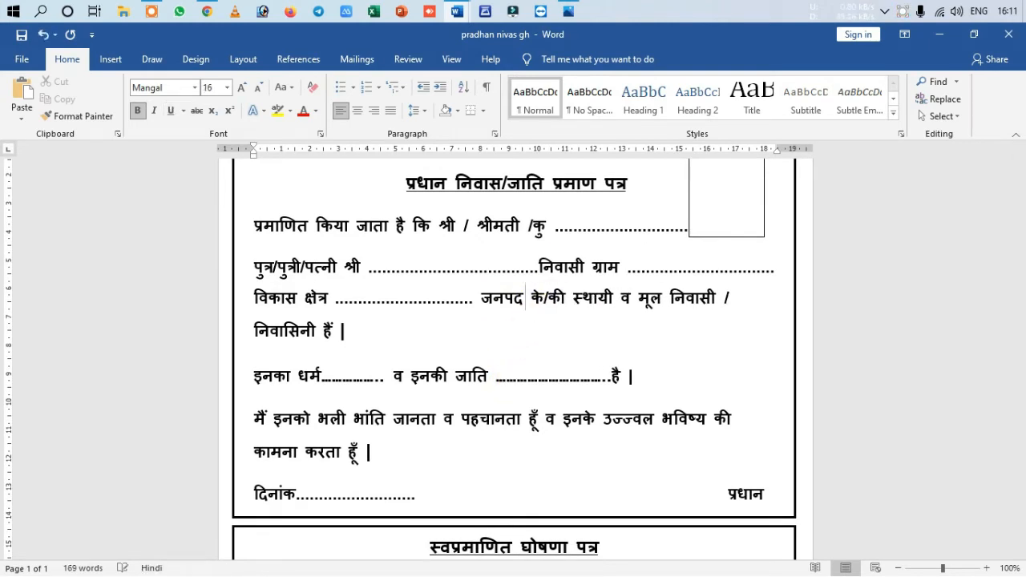
type(".........")
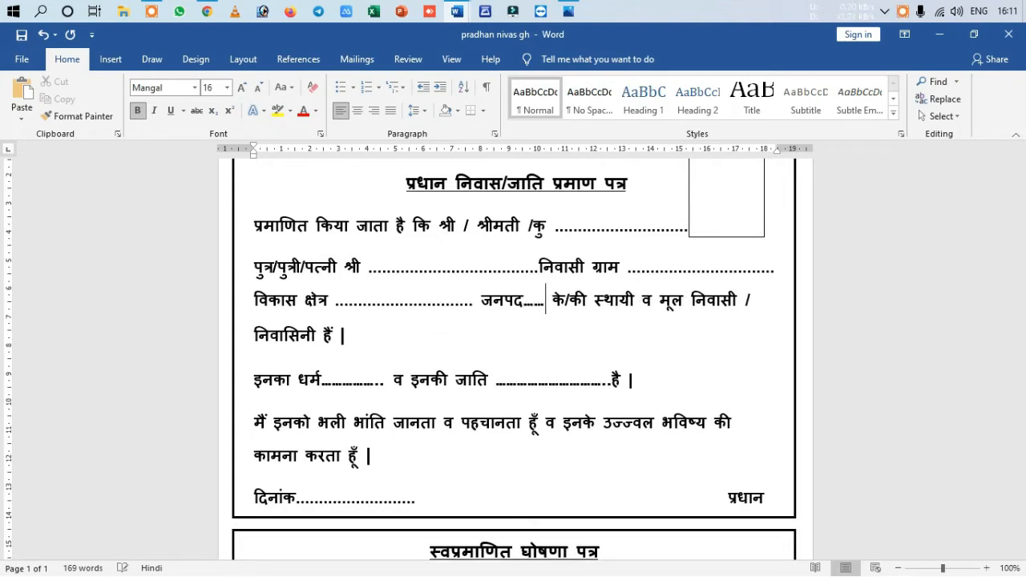
type(".........")
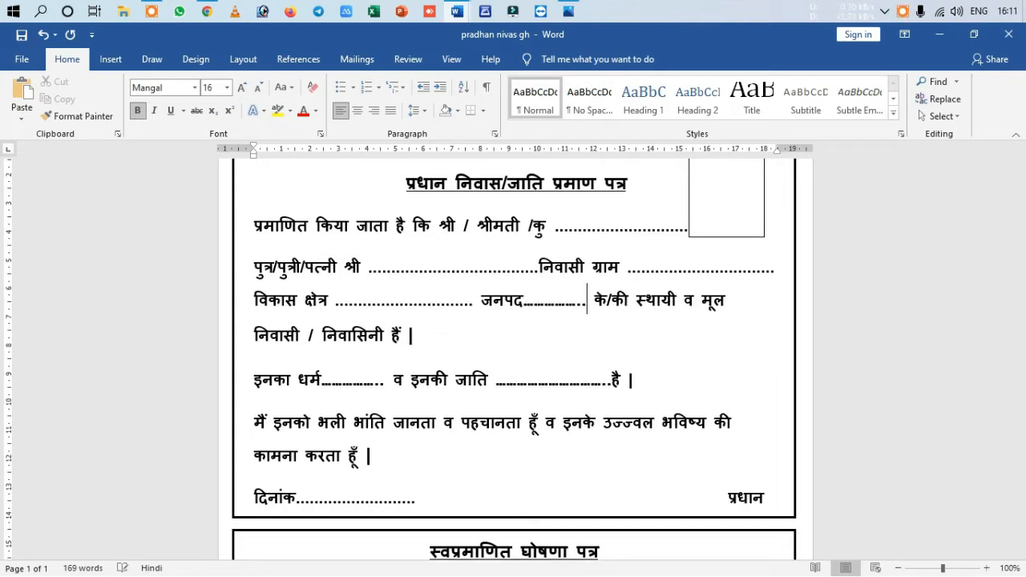
type("............")
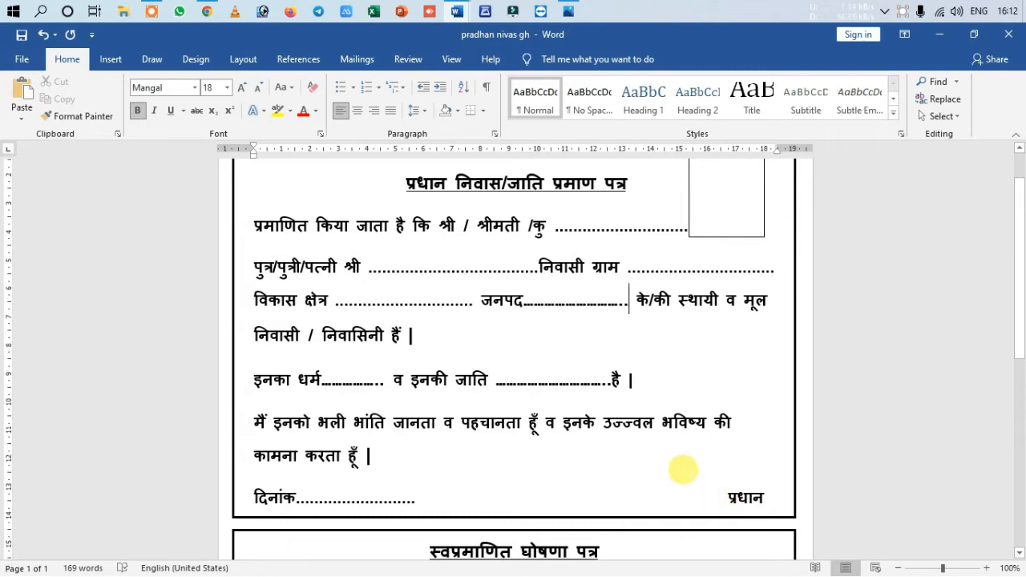
Review the fields to fill in on the Pradhan certificate and the self-declaration form, from the photo box to the applicant's signature
scroll(655, 452, "up", 1)
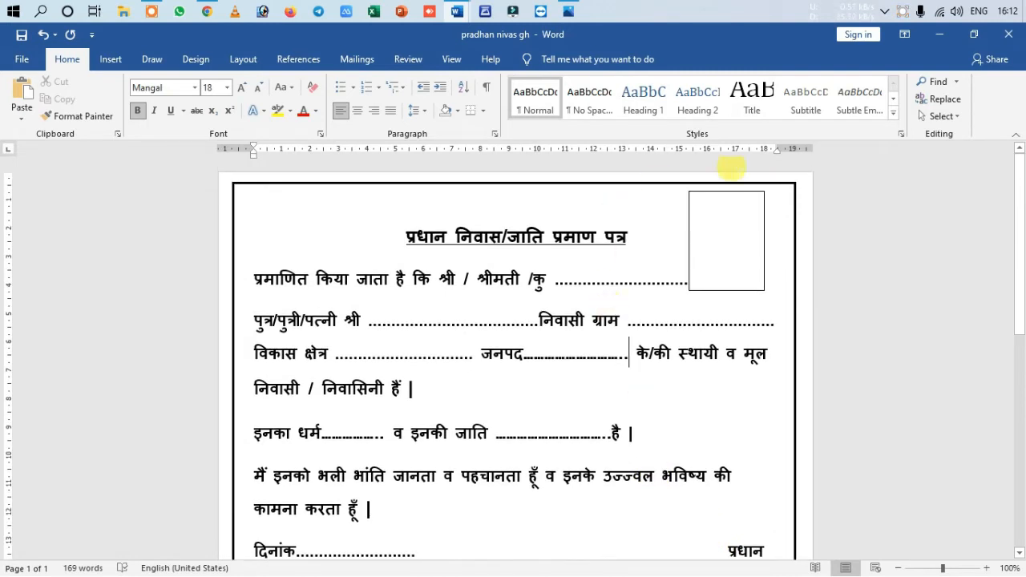
scroll(545, 440, "down", 2)
scroll(545, 440, "up", 2)
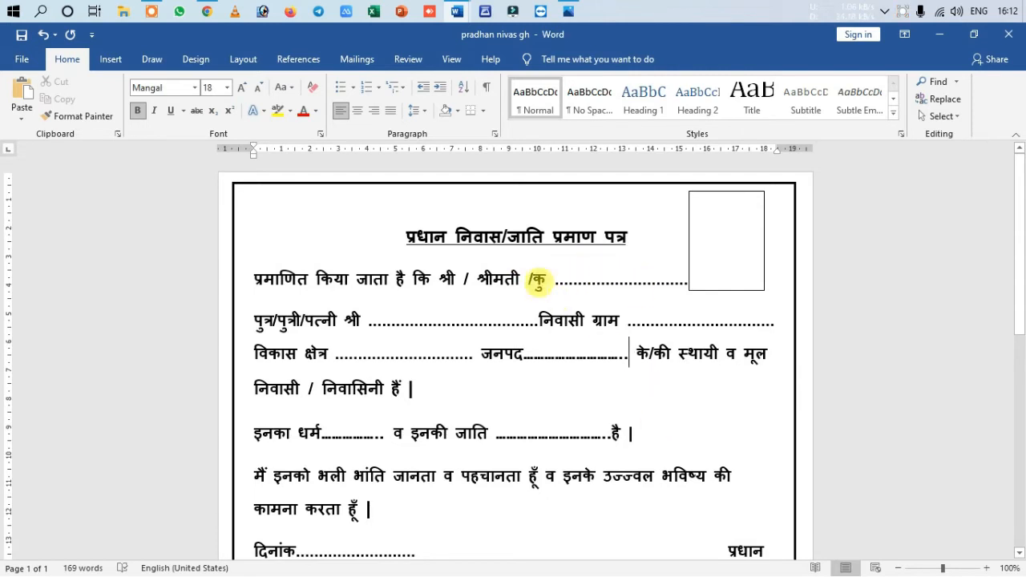
scroll(529, 495, "down", 2)
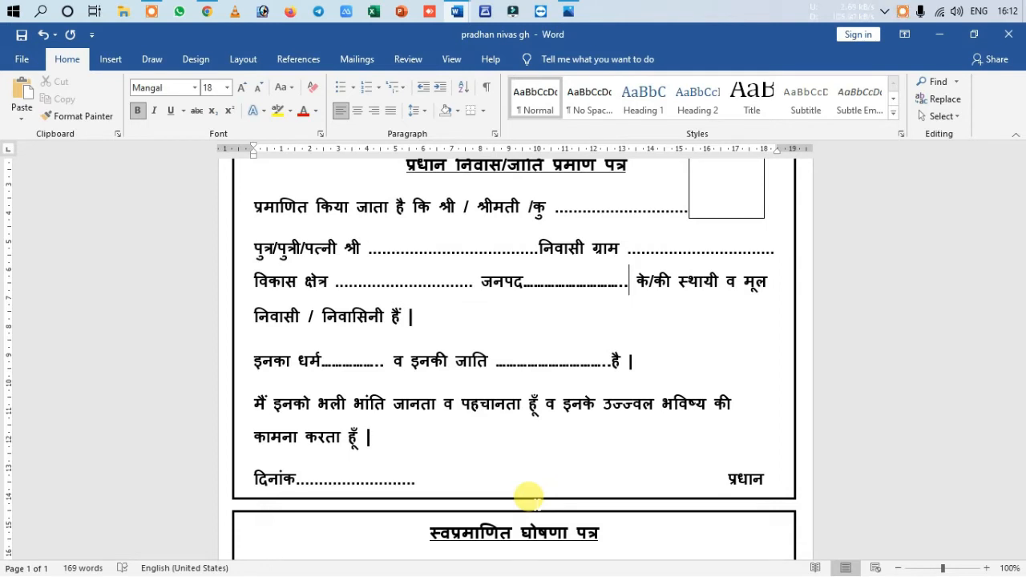
scroll(529, 495, "down", 5)
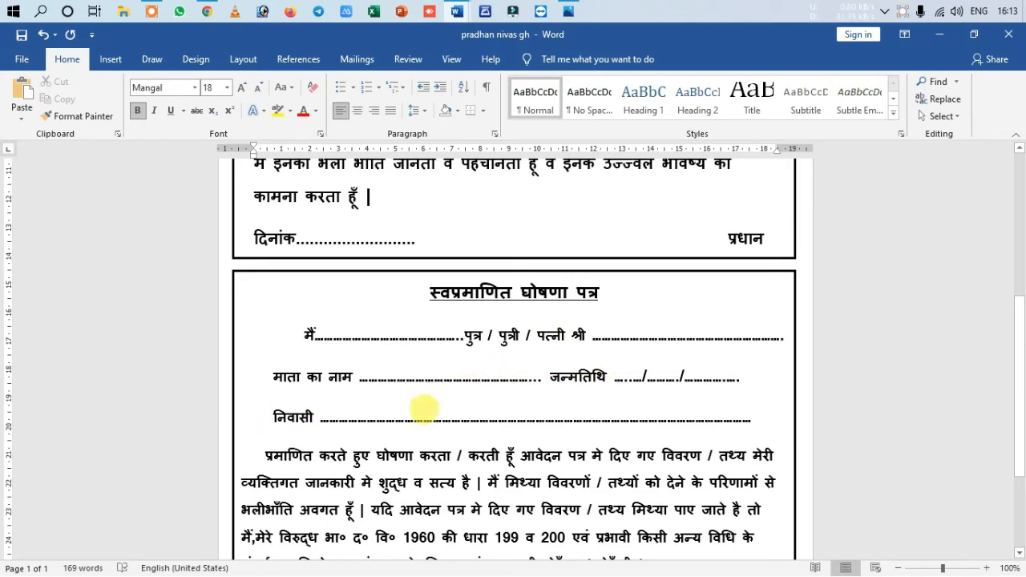
scroll(532, 430, "down", 1)
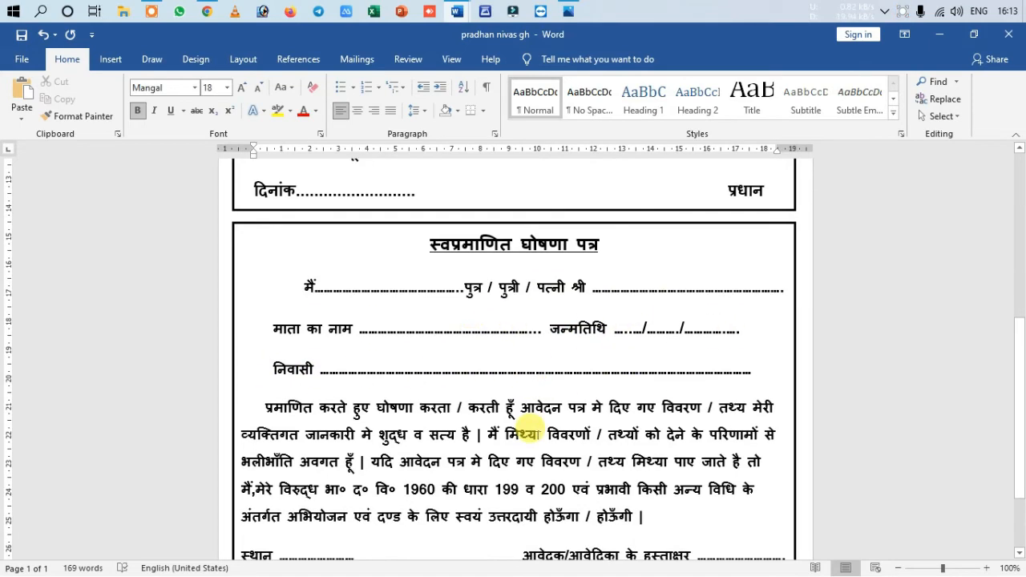
scroll(391, 415, "down", 1)
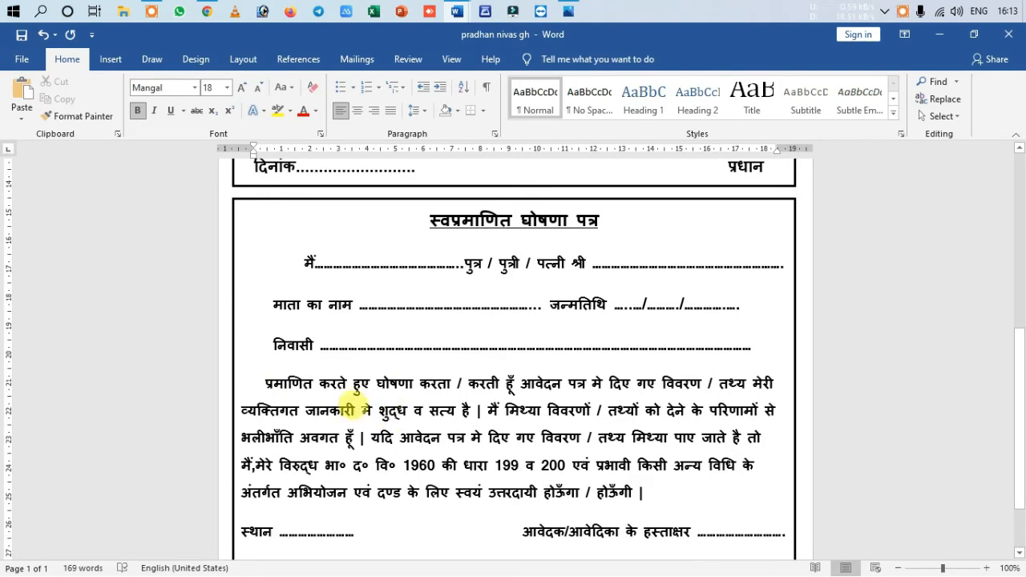
scroll(590, 362, "down", 2)
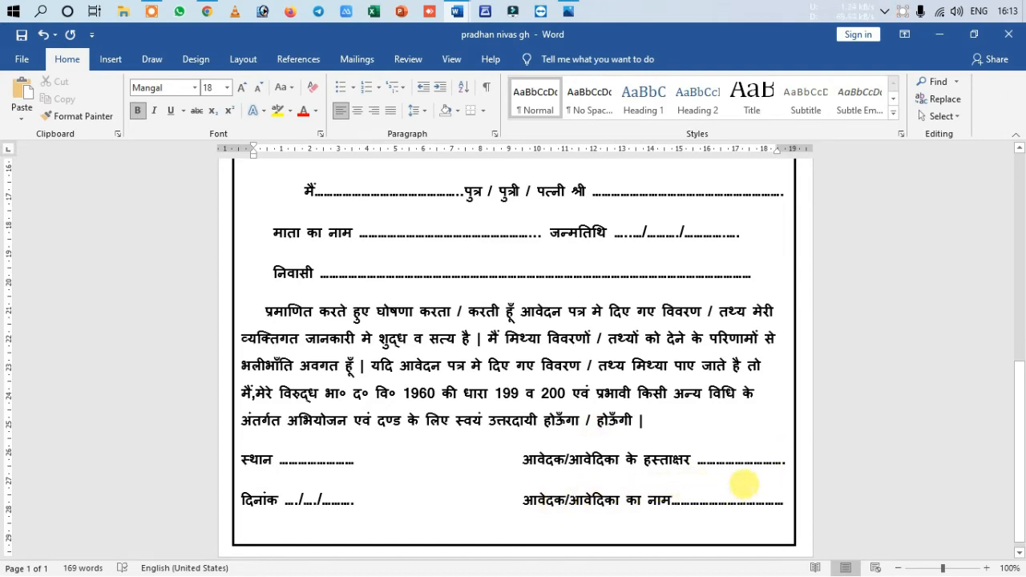
scroll(357, 352, "up", 5)
scroll(357, 352, "up", 5)
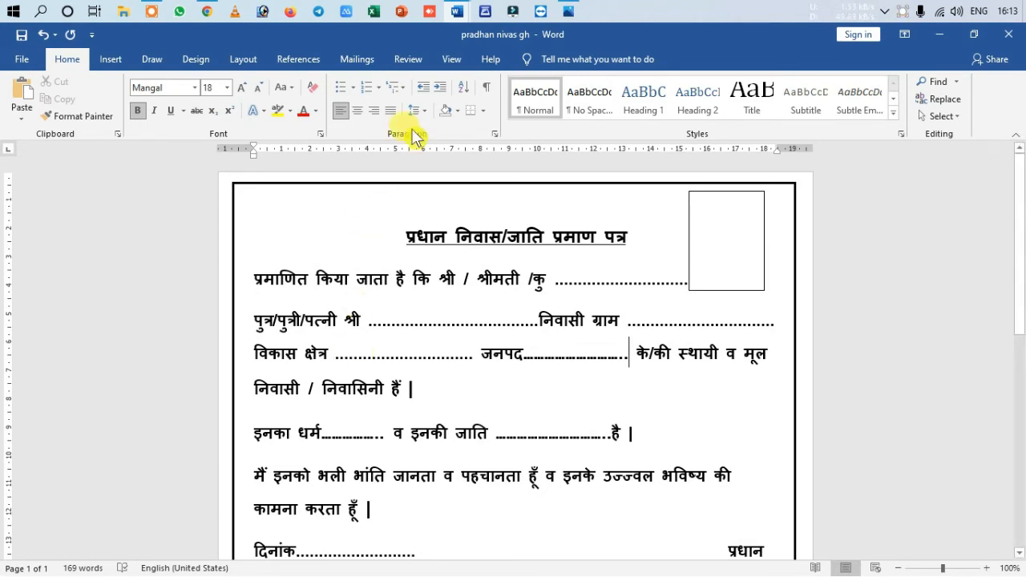
Switch to Epson Scan 2, move the scan marquee onto the self-declaration section of the preview and delete it
left_click(487, 13)
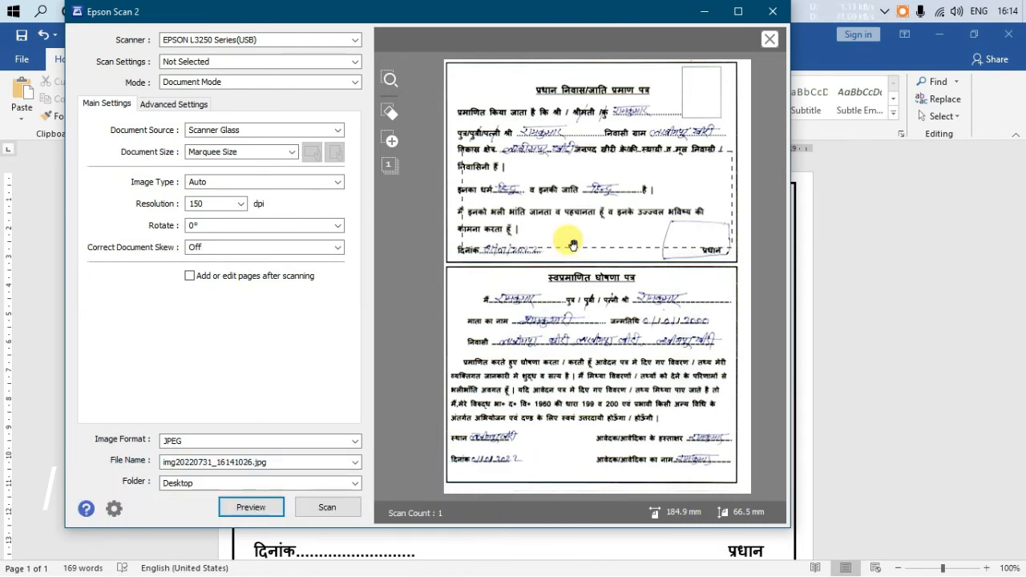
left_click_drag(584, 189, 577, 315)
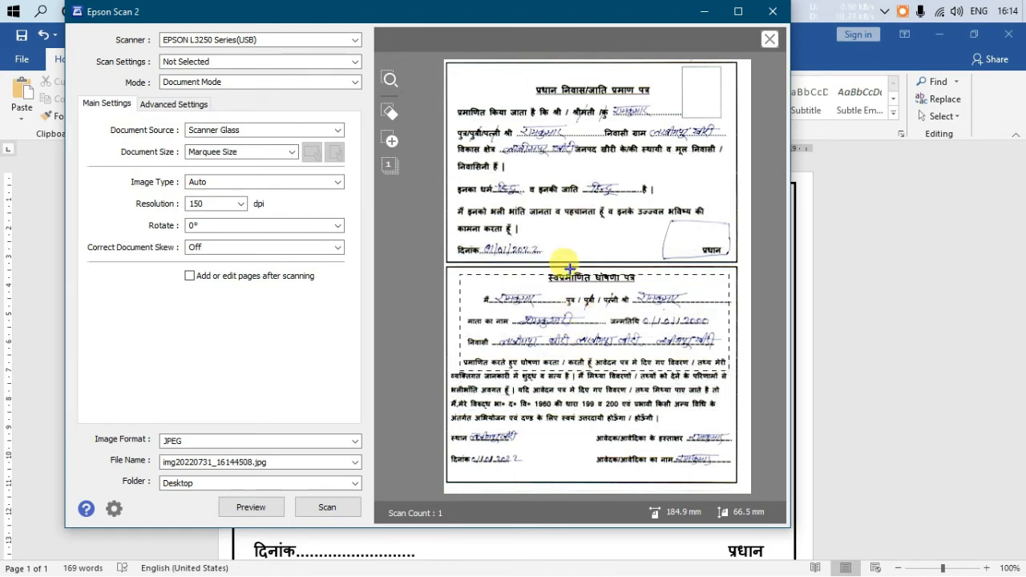
left_click(391, 113)
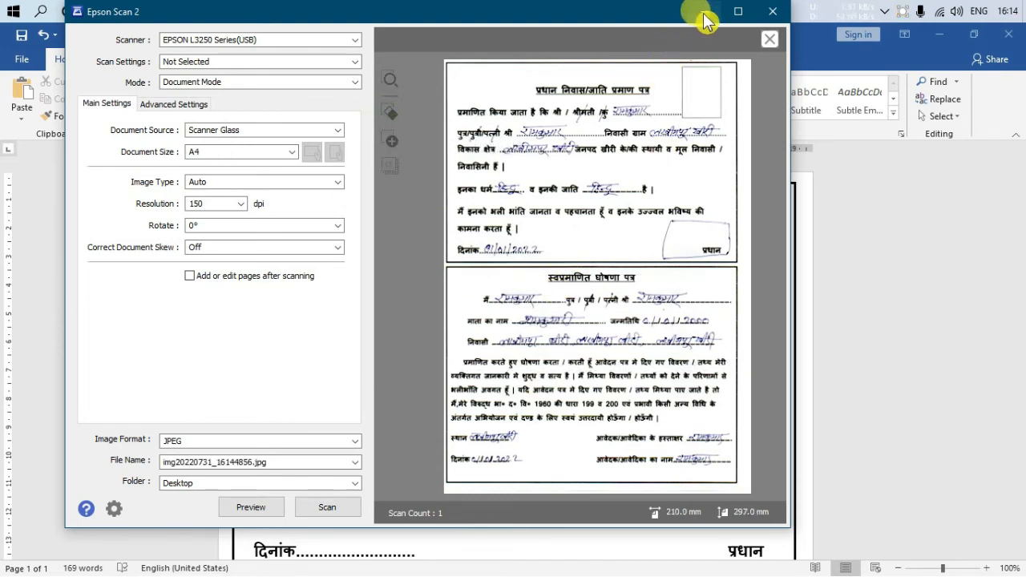
Minimize Epson Scan 2 and look over the whole one-page Word form, covering the Pradhan certificate and the self-declaration below it
left_click(702, 12)
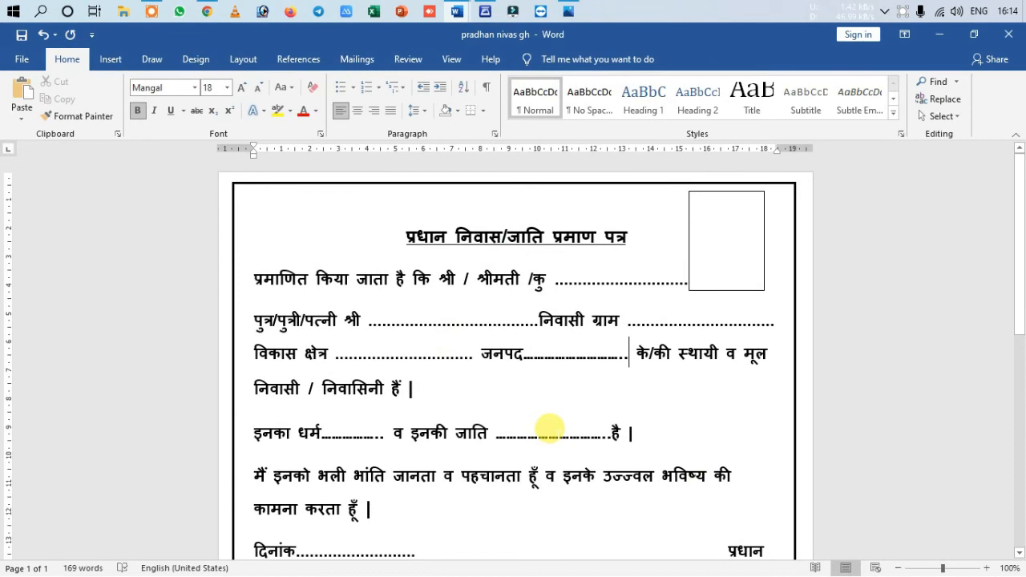
scroll(549, 425, "down", 10)
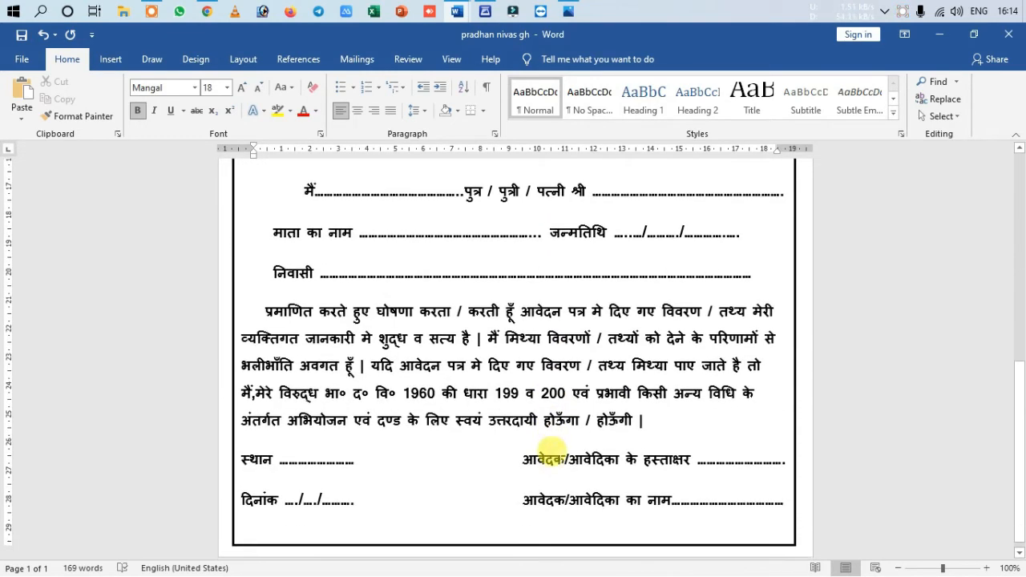
scroll(544, 450, "up", 9)
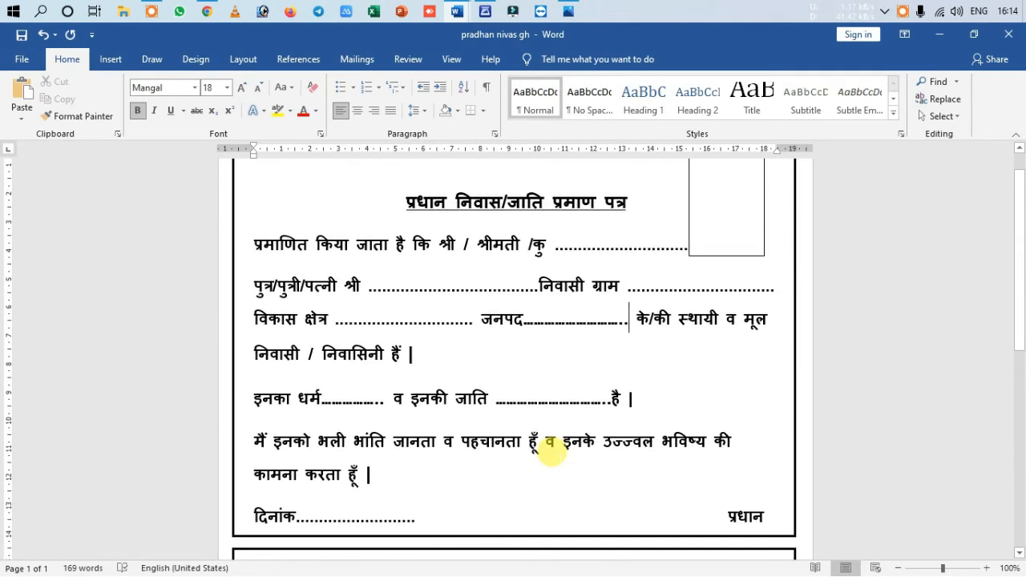
scroll(551, 453, "down", 3)
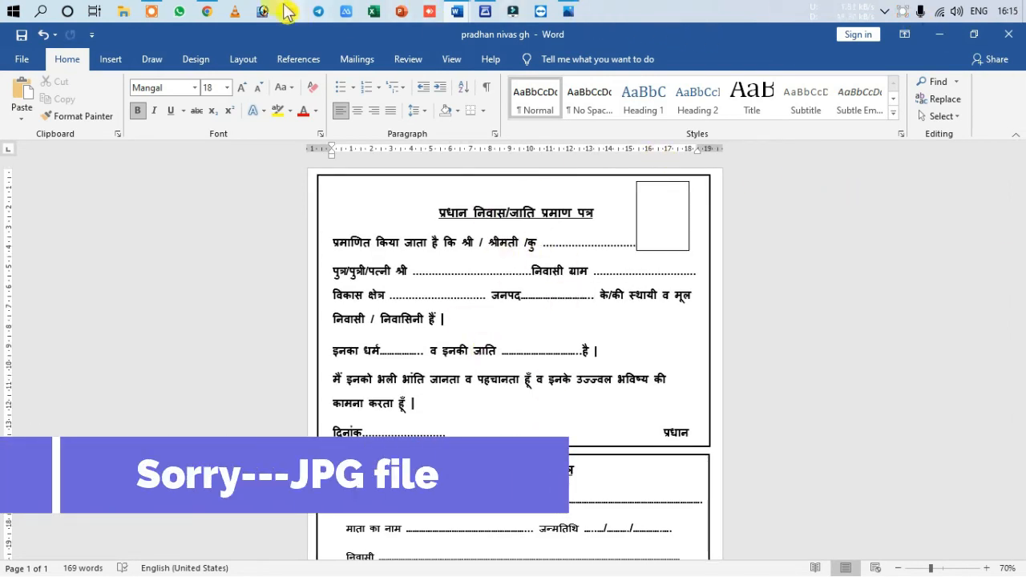
scroll(568, 377, "down", 3)
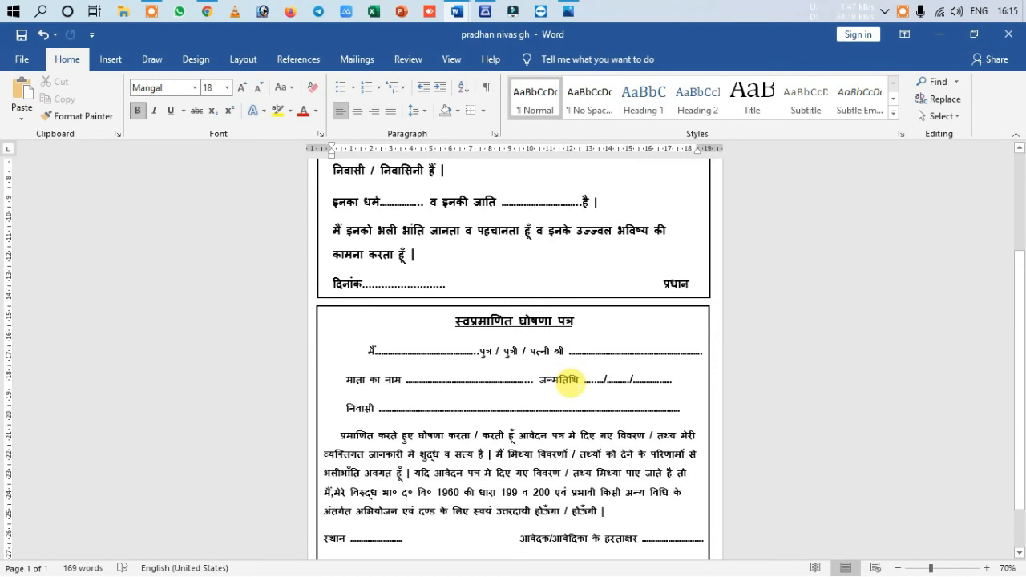
scroll(569, 380, "down", 1)
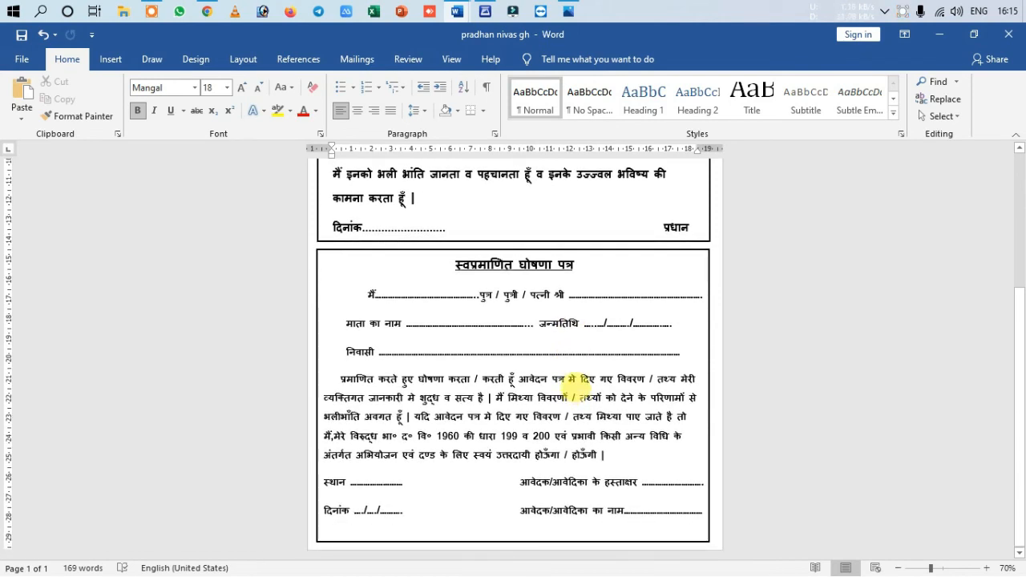
scroll(567, 387, "up", 2)
scroll(575, 387, "up", 2)
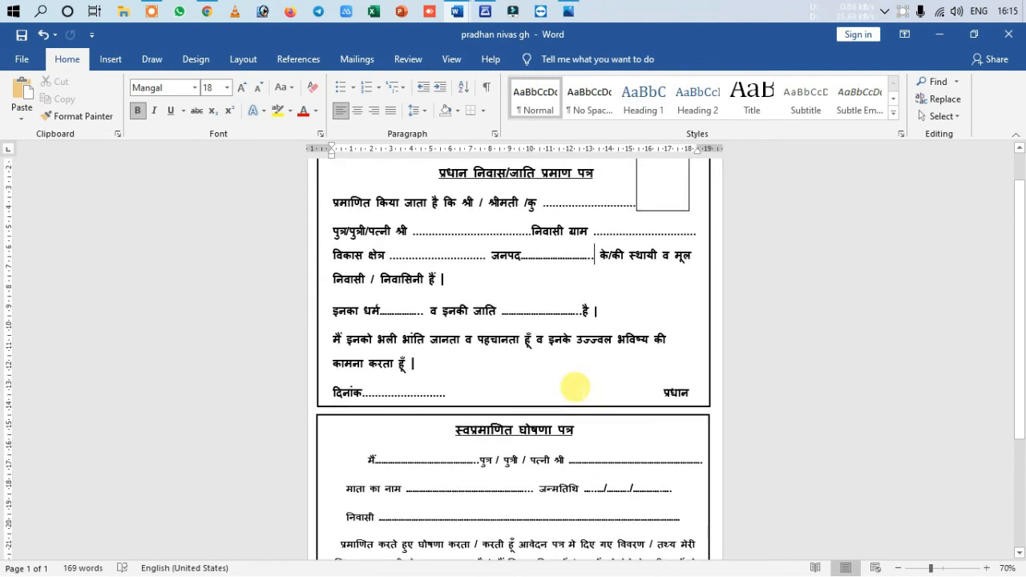
scroll(575, 387, "up", 1)
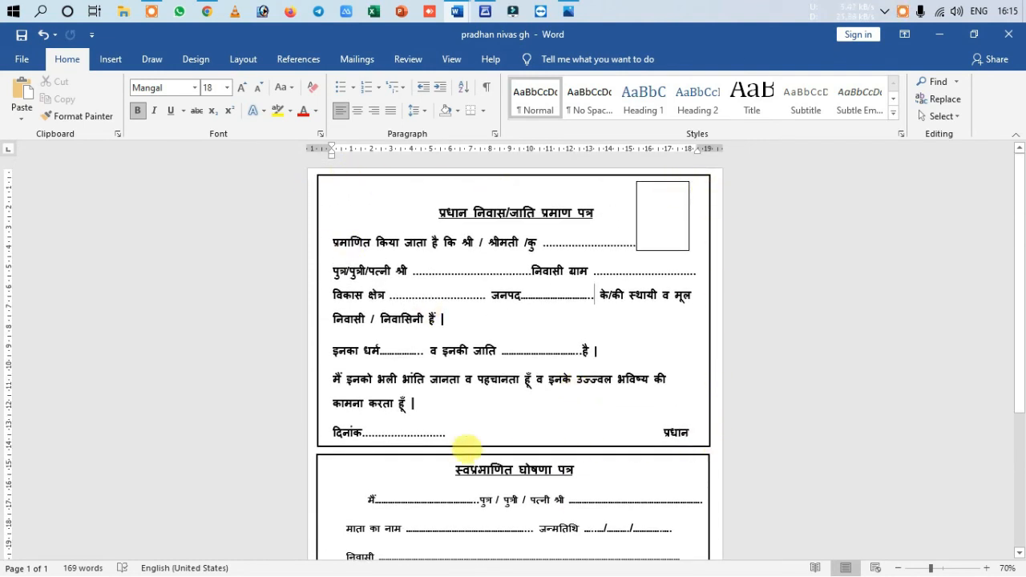
scroll(596, 483, "down", 5)
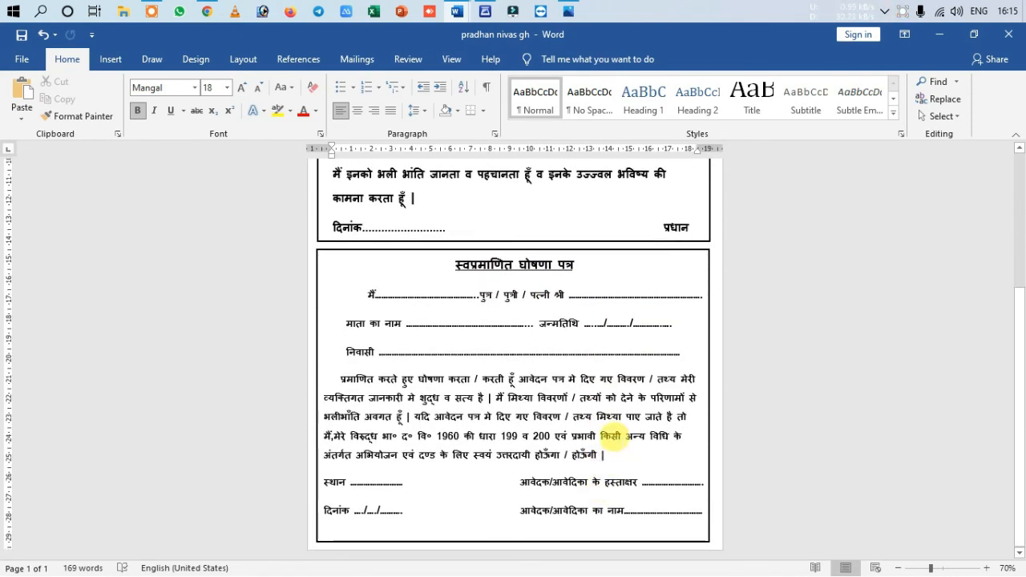
scroll(610, 442, "down", 3, "ctrl")
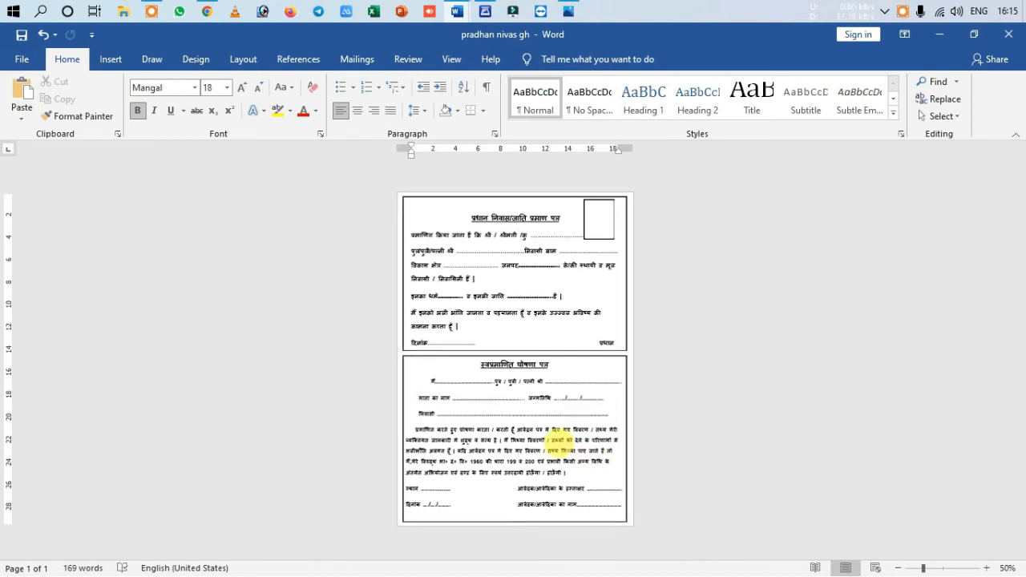
scroll(559, 450, "up", 5, "ctrl")
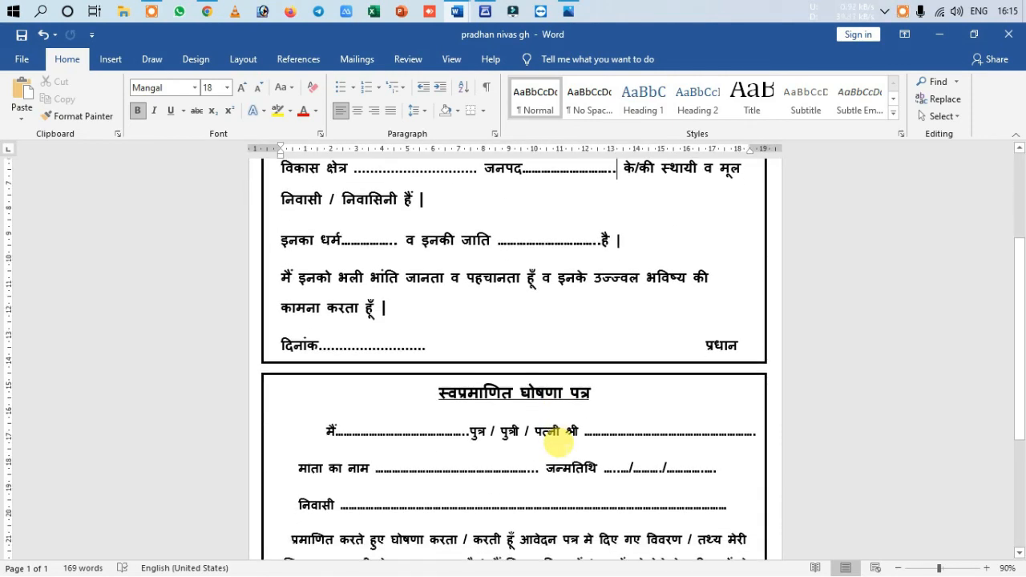